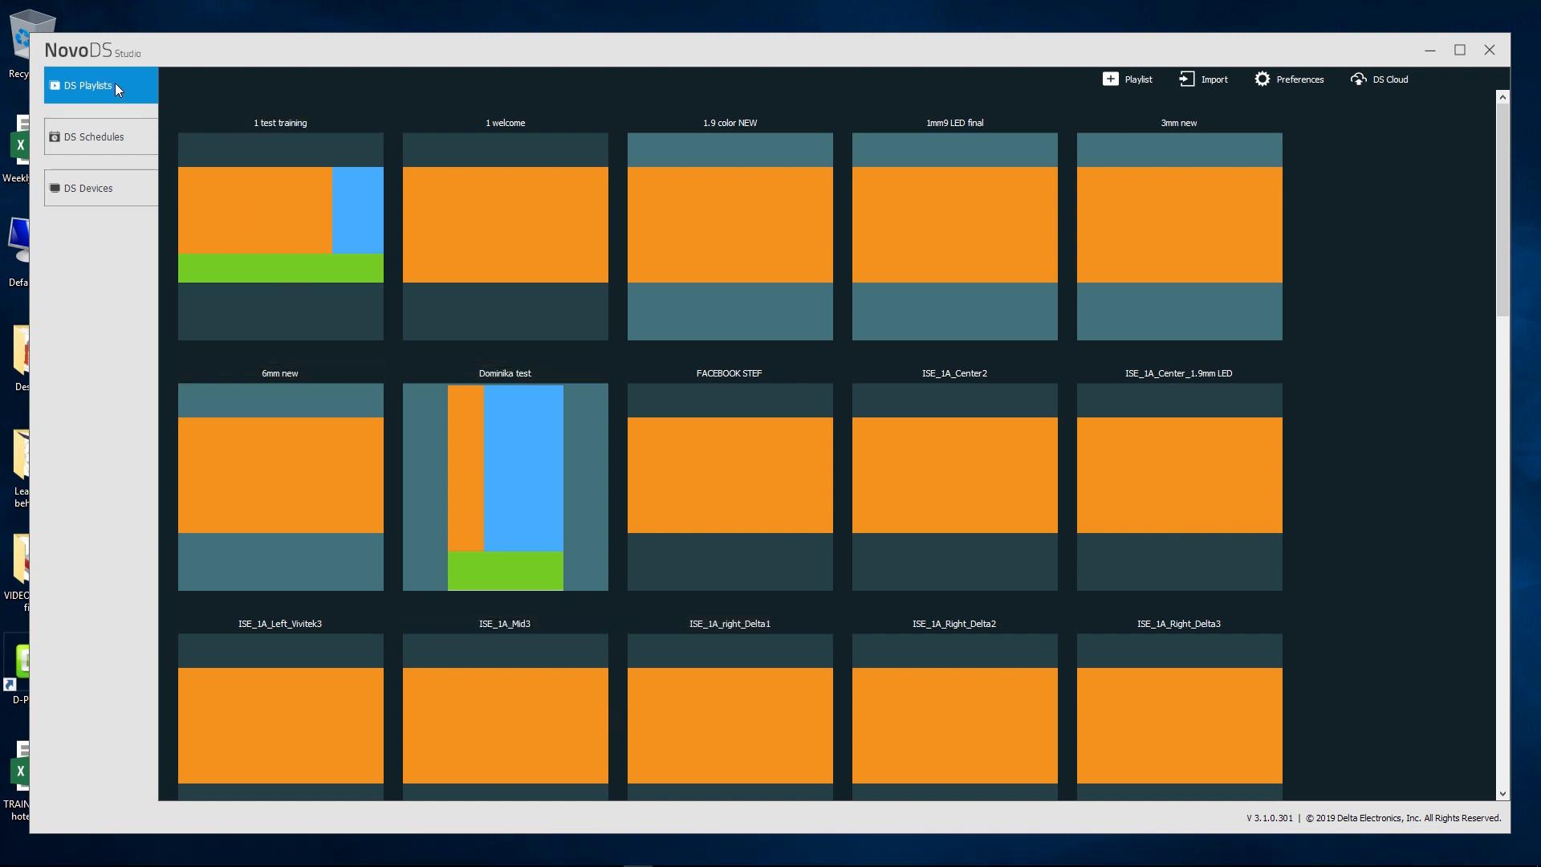
Begin a new landscape playlist targeting NovoDS, NovoDS 4K and NovoTouch devices.
{"action": "left_click", "coordinate": [1120, 79]}
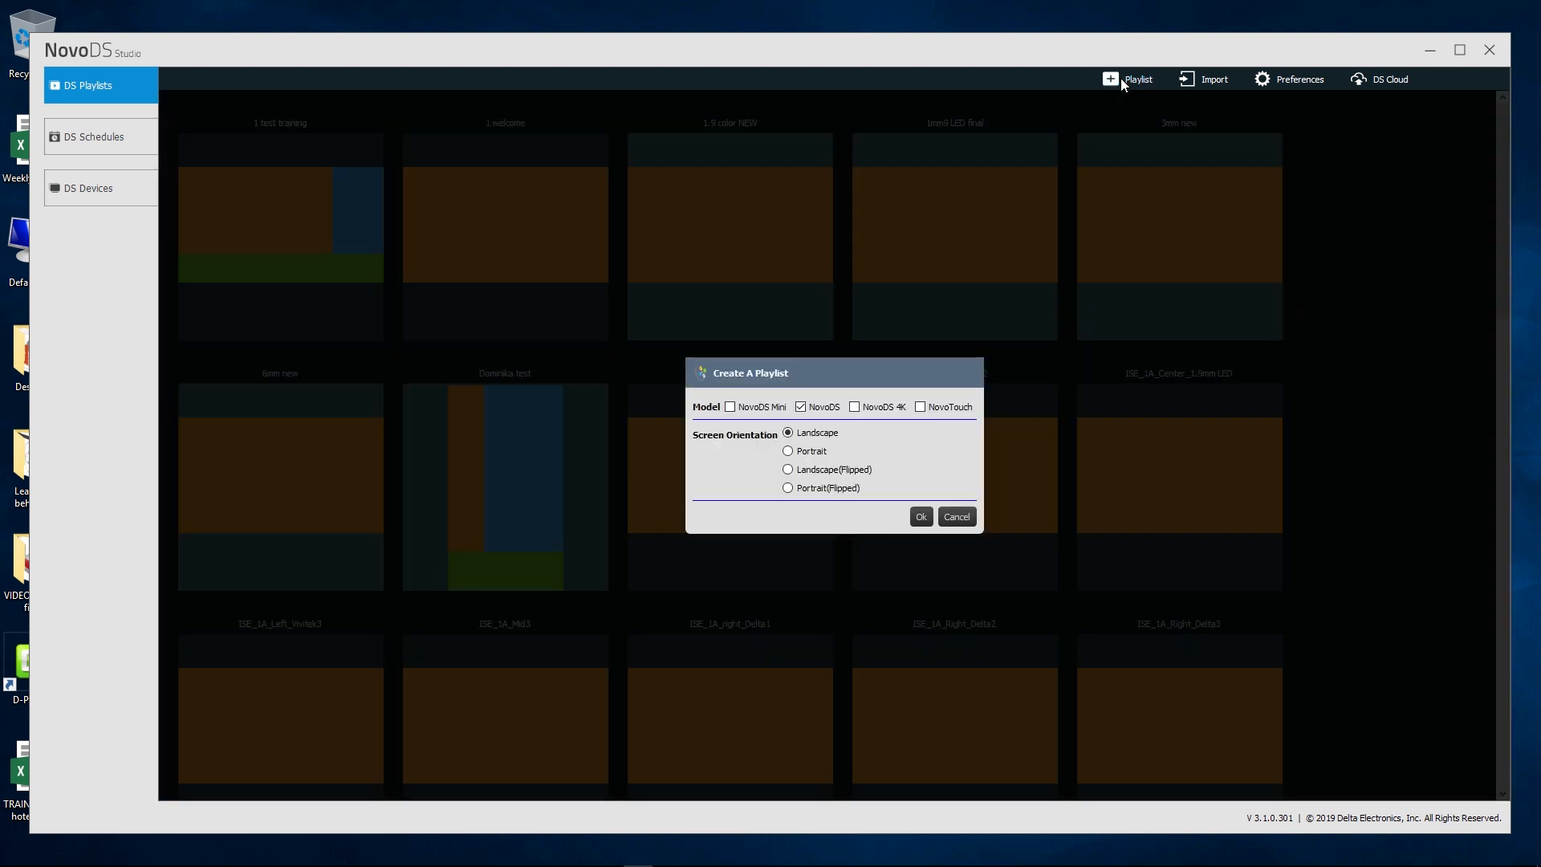
{"action": "left_click", "coordinate": [856, 407]}
{"action": "left_click", "coordinate": [921, 407]}
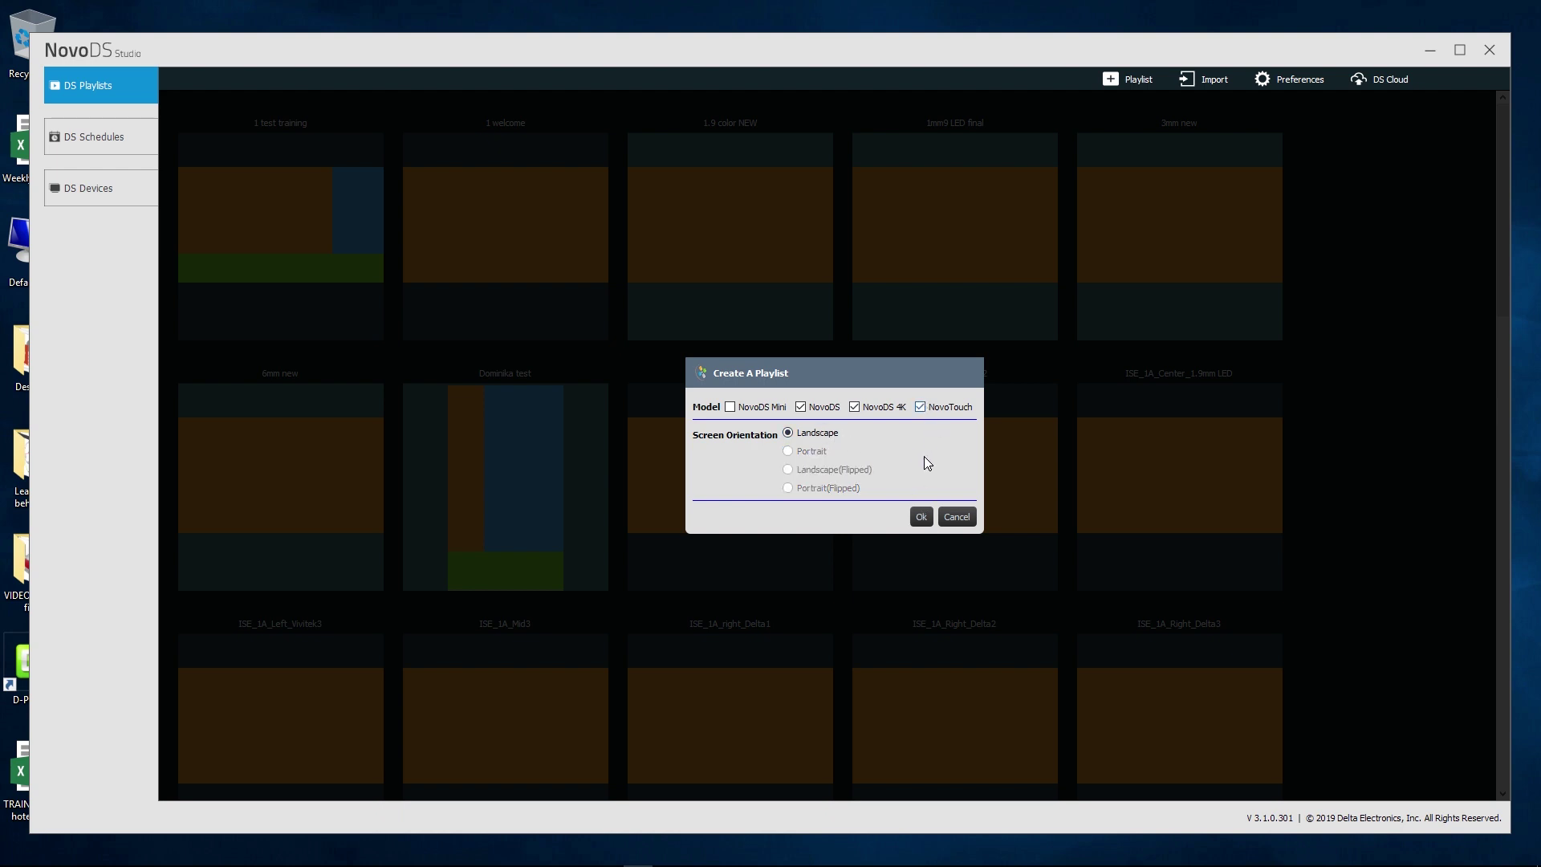
{"action": "left_click", "coordinate": [918, 510]}
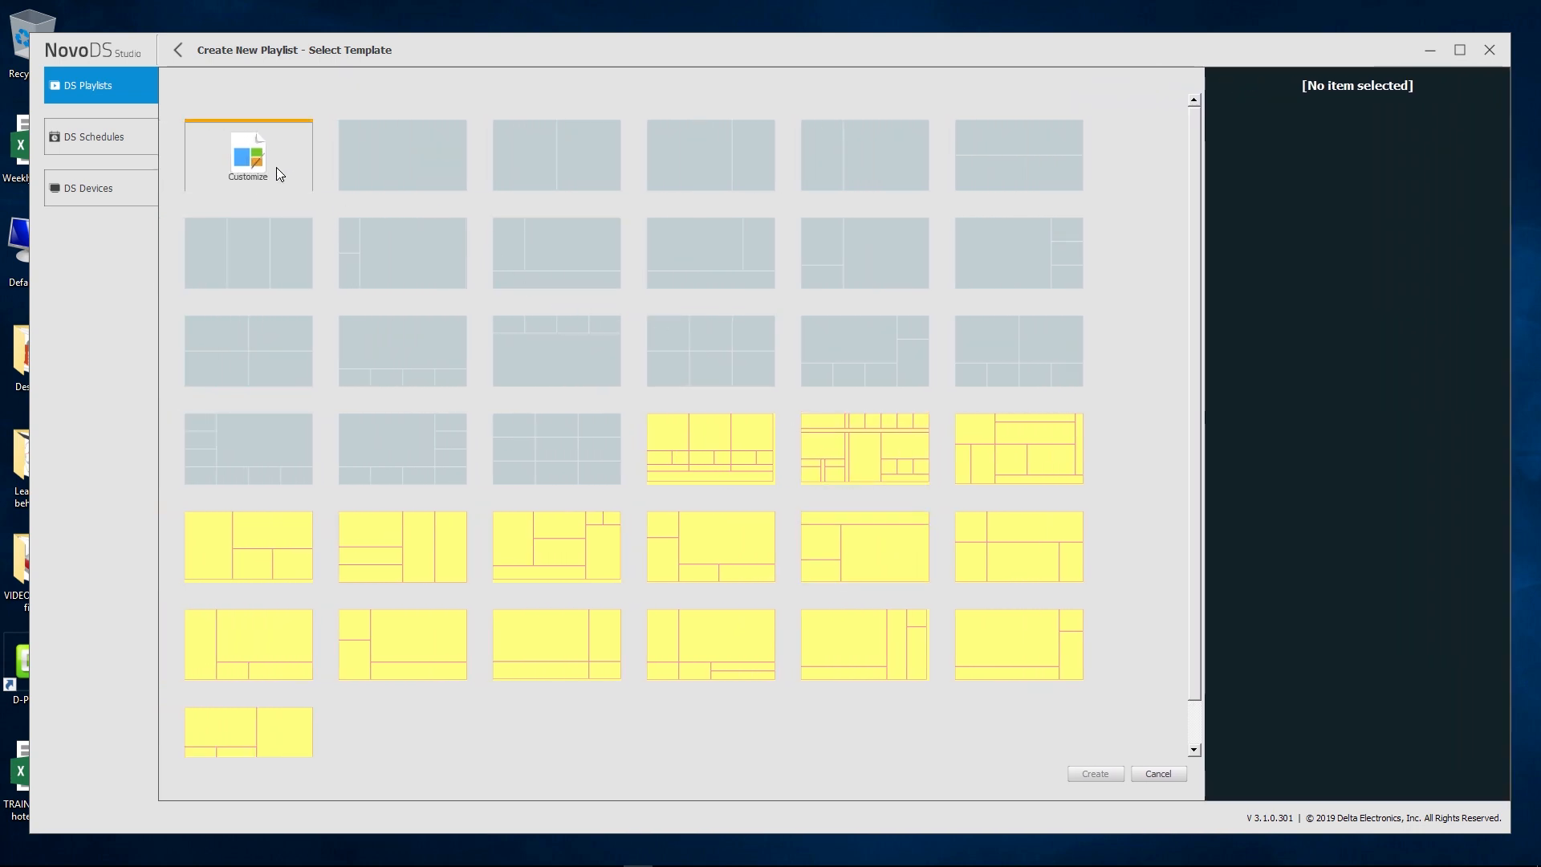
Build the Restaurant + hotel playlist from the three-region template, save it and start its preview.
{"action": "left_click", "coordinate": [513, 248]}
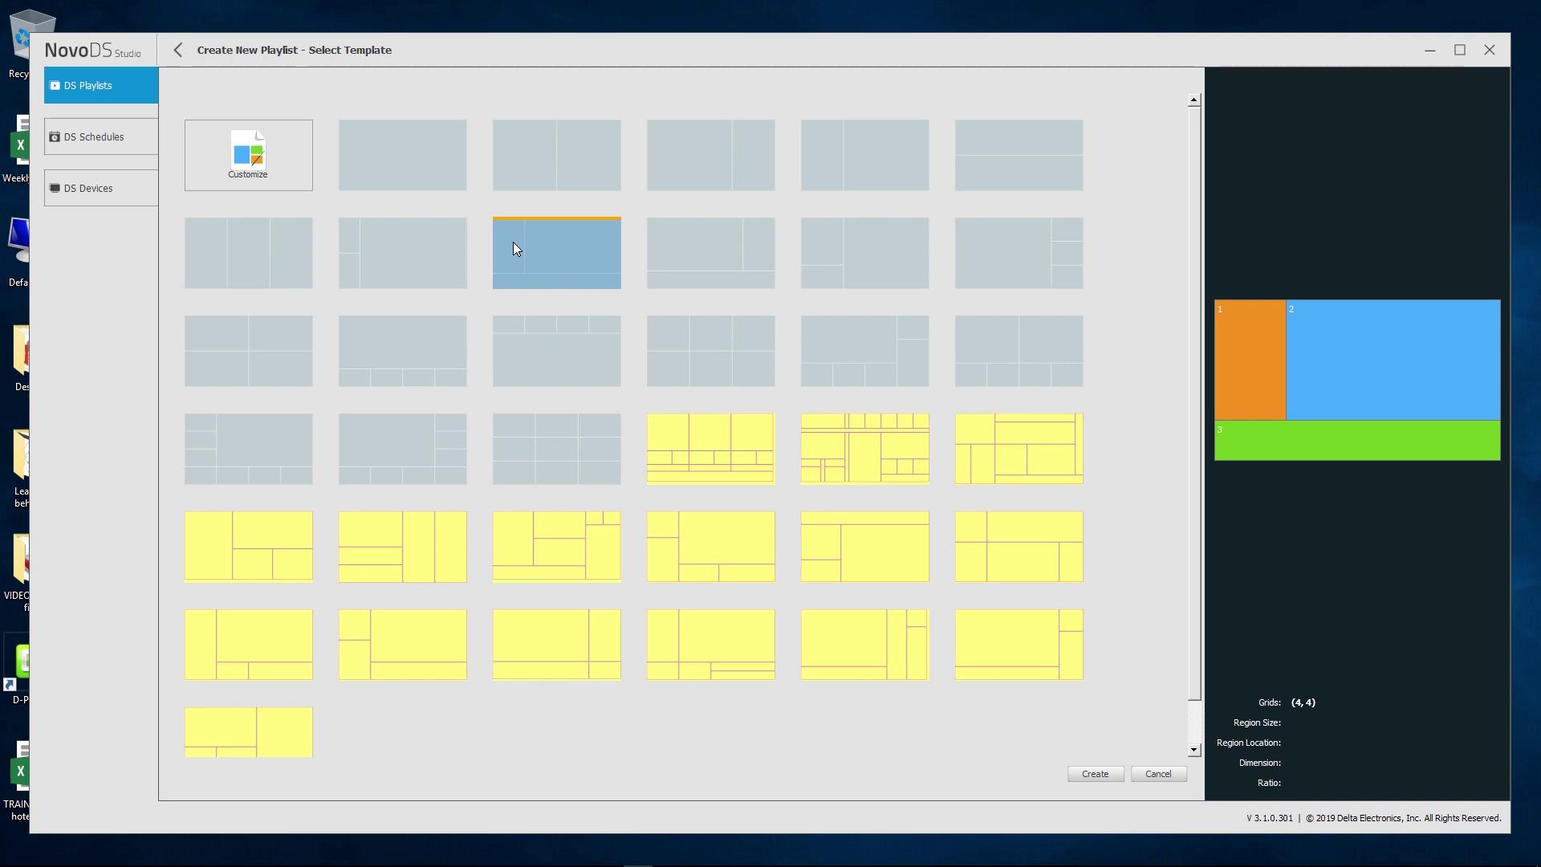
{"action": "left_click", "coordinate": [1096, 773]}
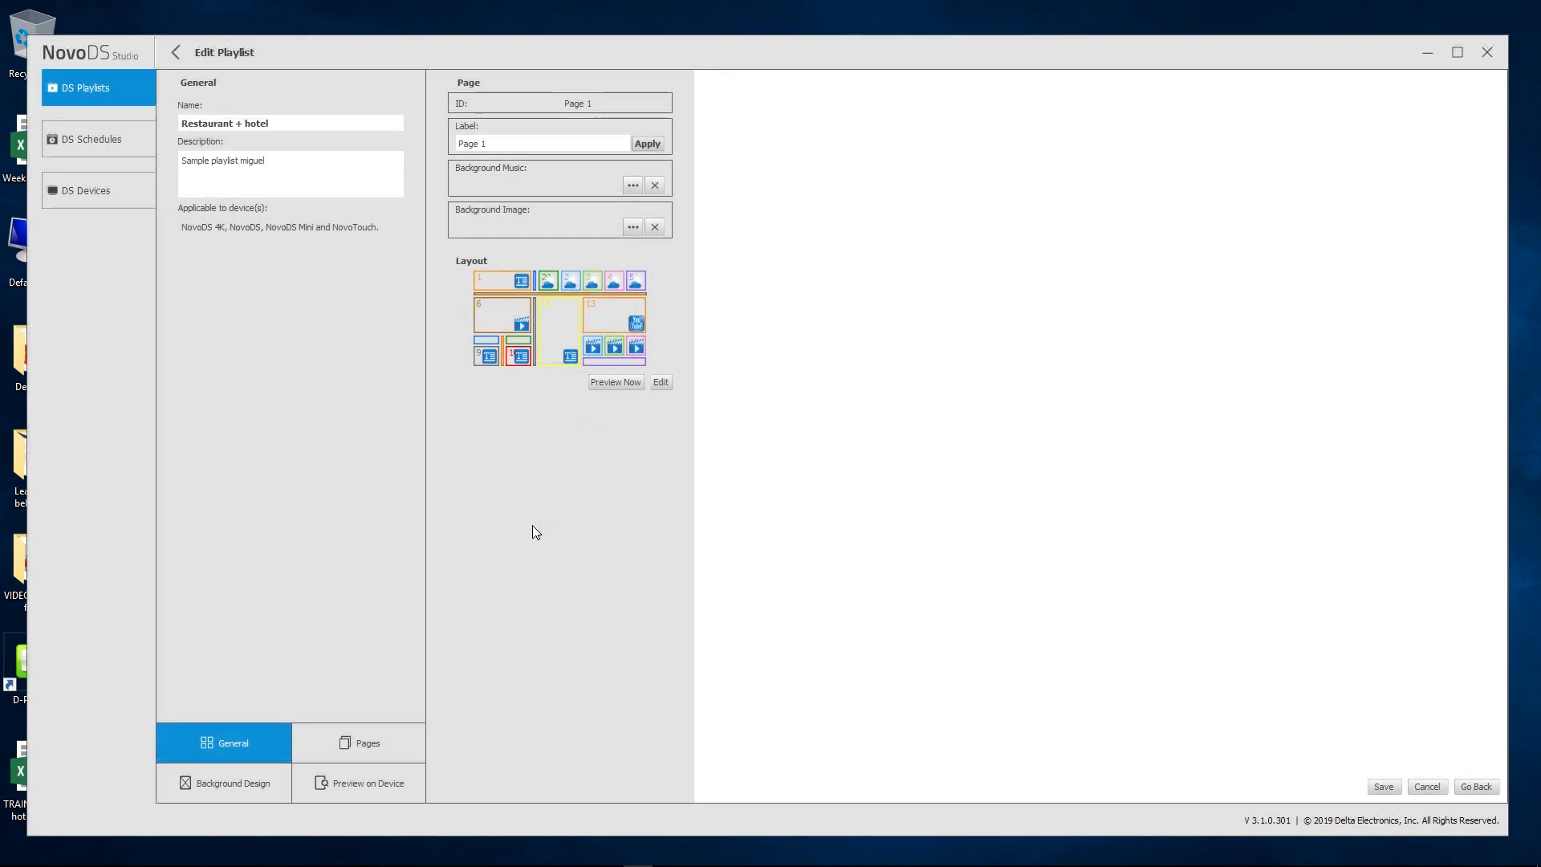
{"action": "left_click", "coordinate": [1384, 785]}
{"action": "left_click", "coordinate": [814, 453]}
{"action": "left_click", "coordinate": [620, 382]}
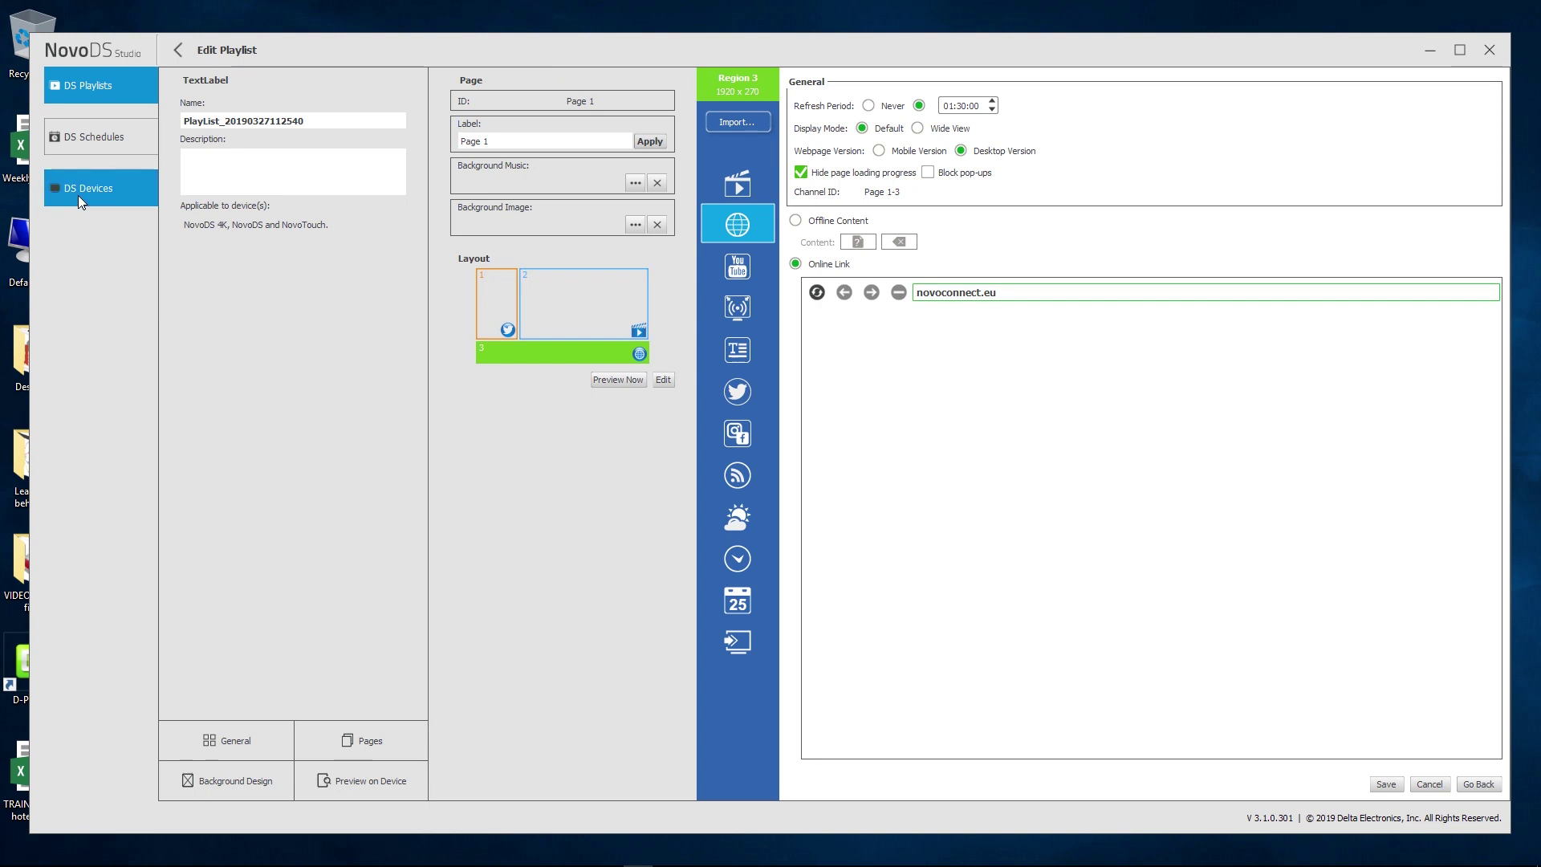
Leave the preview and show the DS Devices list with Reception.
{"action": "left_click", "coordinate": [79, 195]}
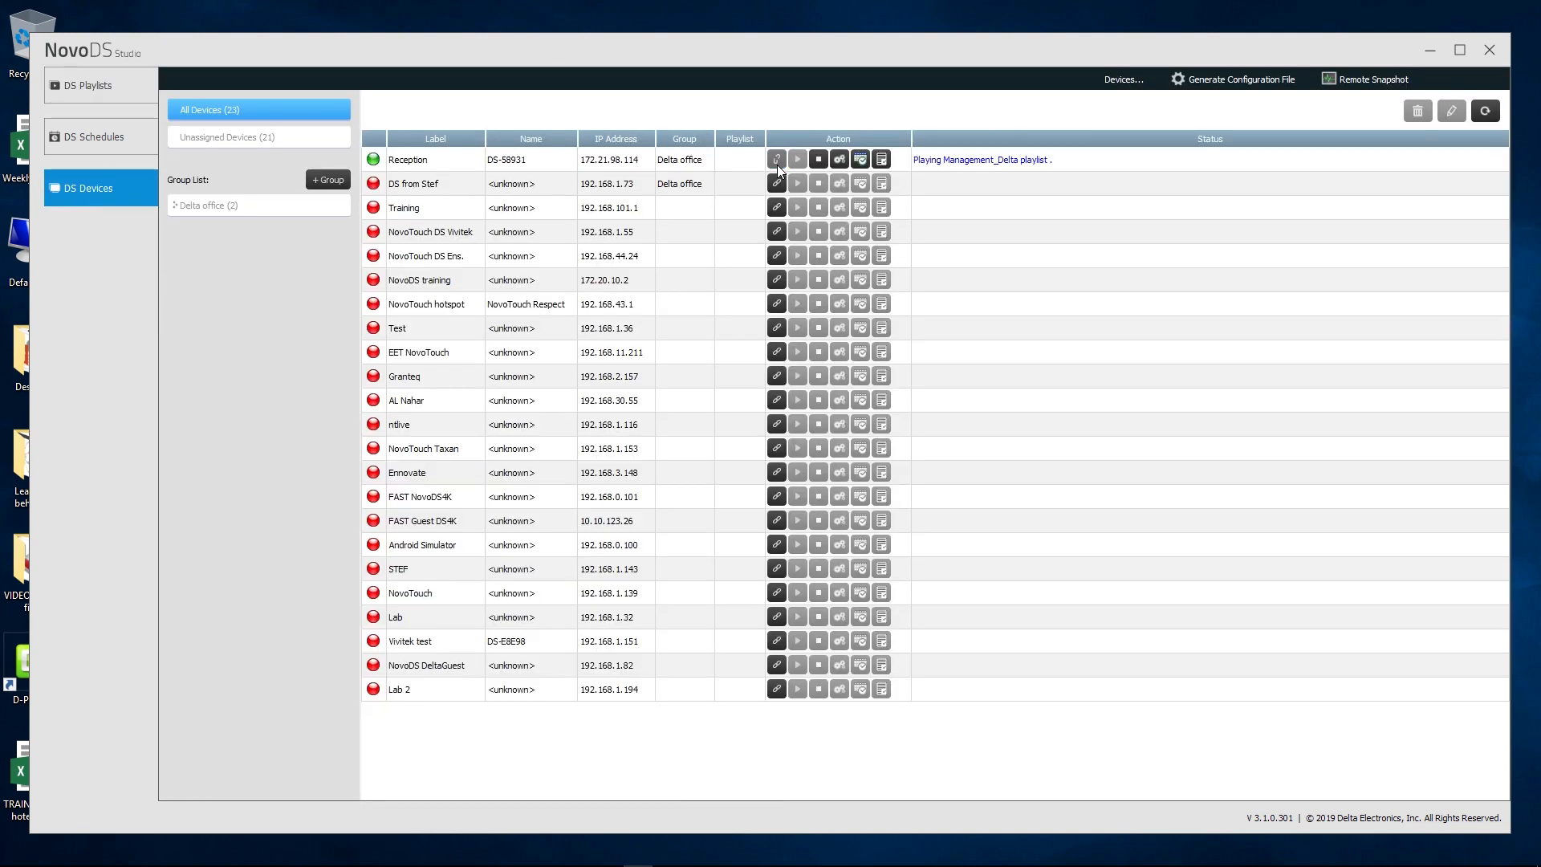
View the Reception device's remote settings, its stored playlists and its Misc. maintenance options.
{"action": "left_click", "coordinate": [839, 162]}
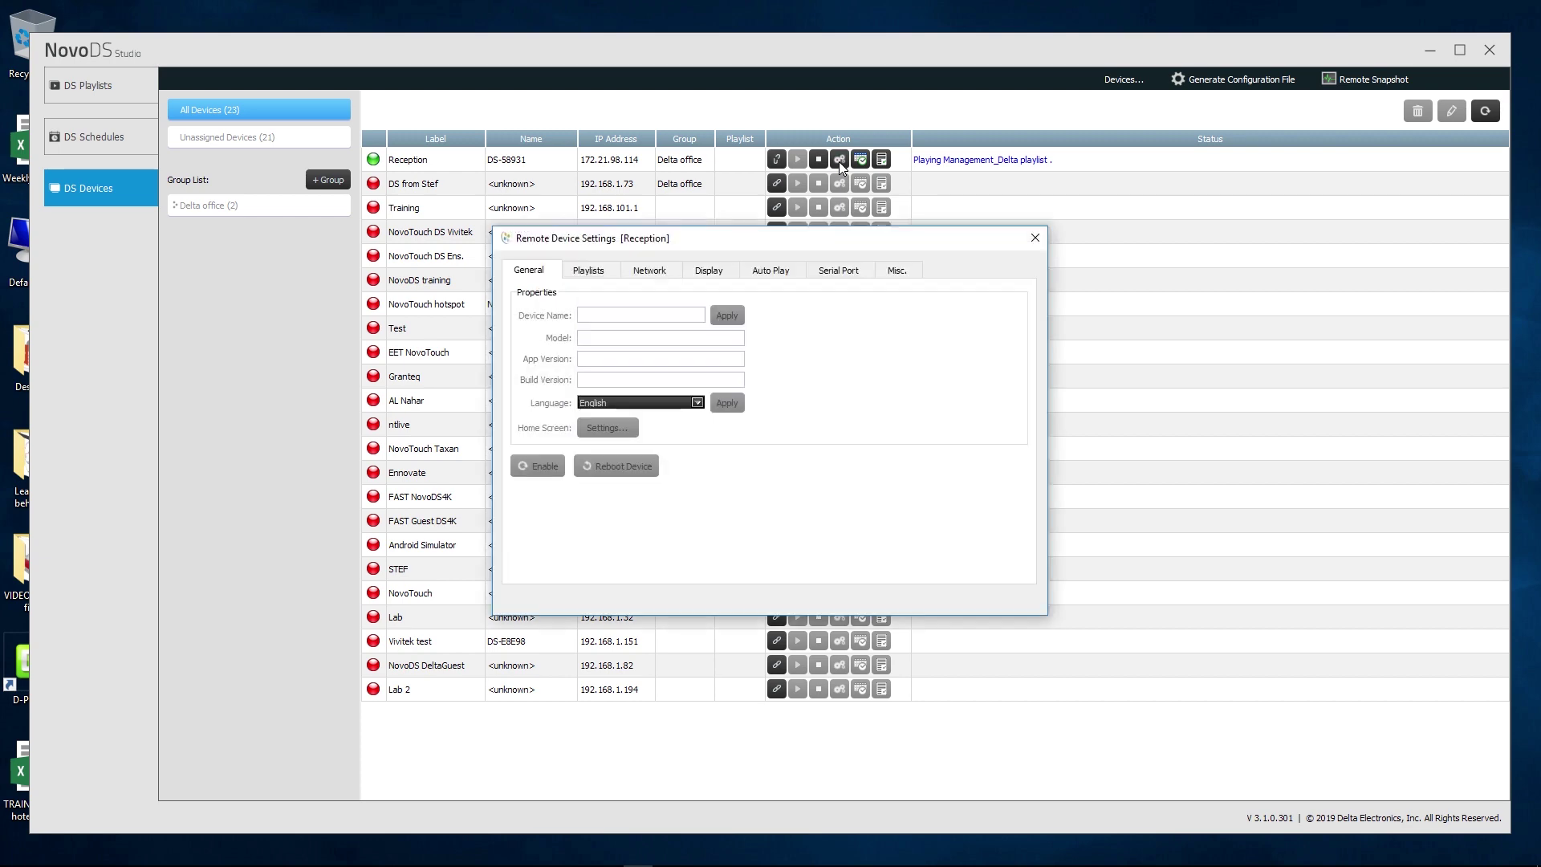
{"action": "left_click", "coordinate": [589, 269]}
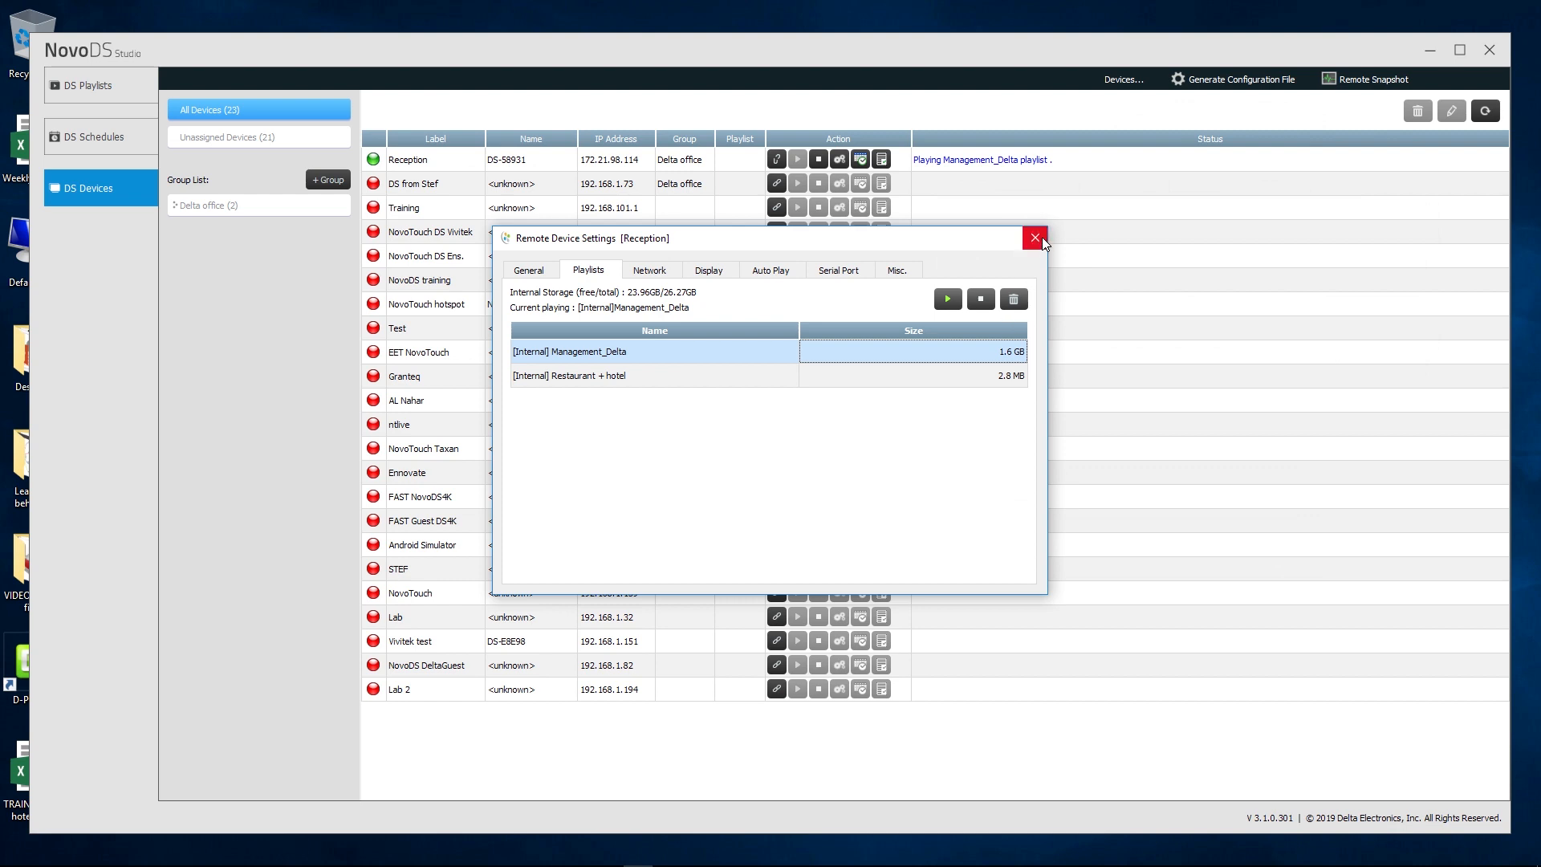
{"action": "left_click", "coordinate": [897, 270]}
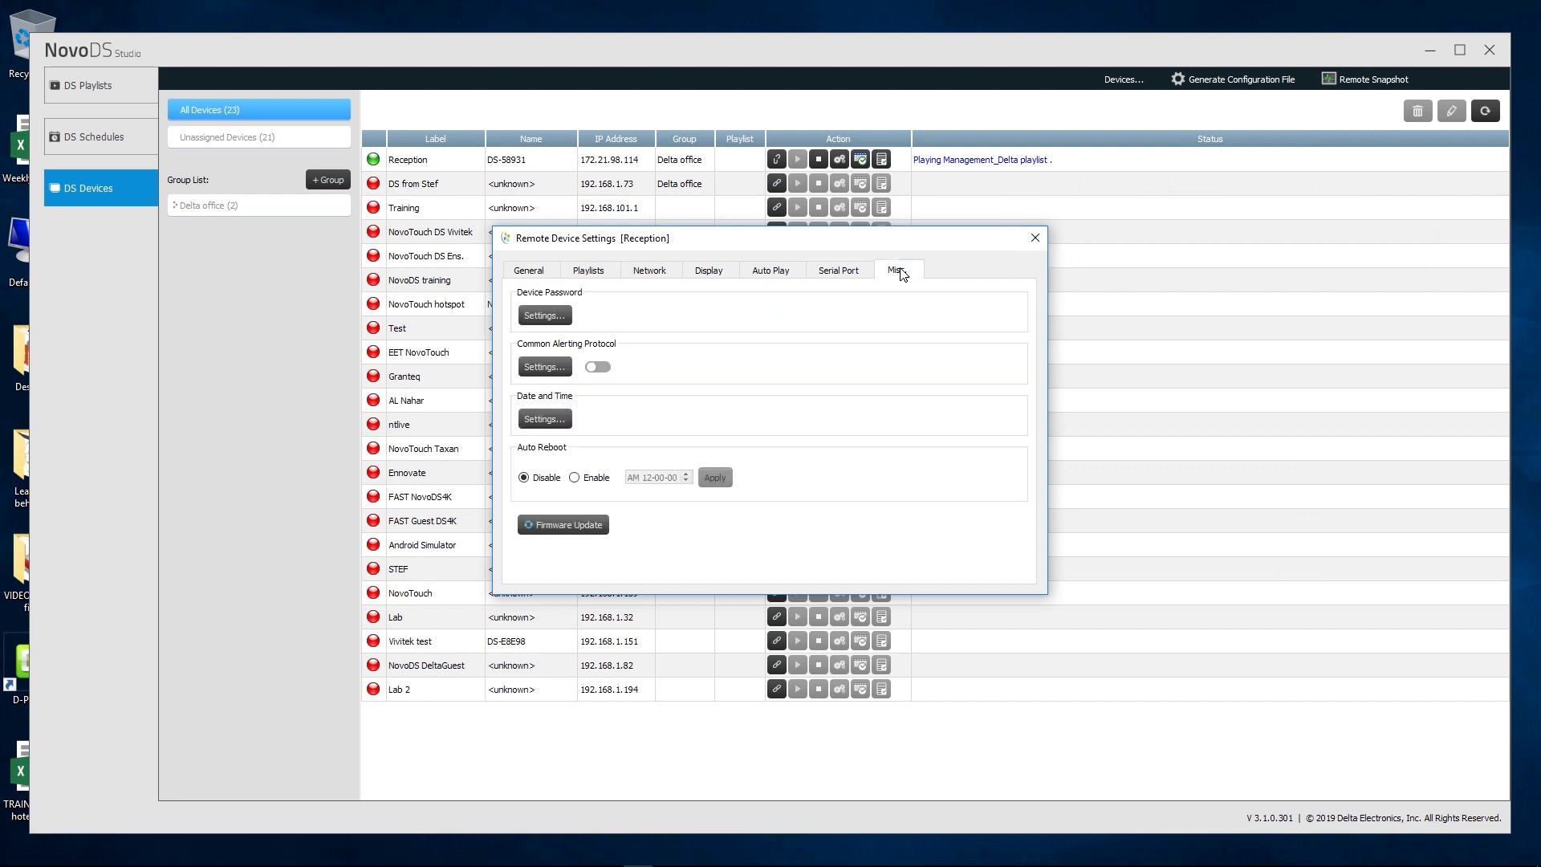
Enable Auto Reboot for Reception daily at PM 06-00-00 and apply it.
{"action": "left_click", "coordinate": [575, 479]}
{"action": "left_click", "coordinate": [687, 482]}
{"action": "left_click", "coordinate": [713, 478]}
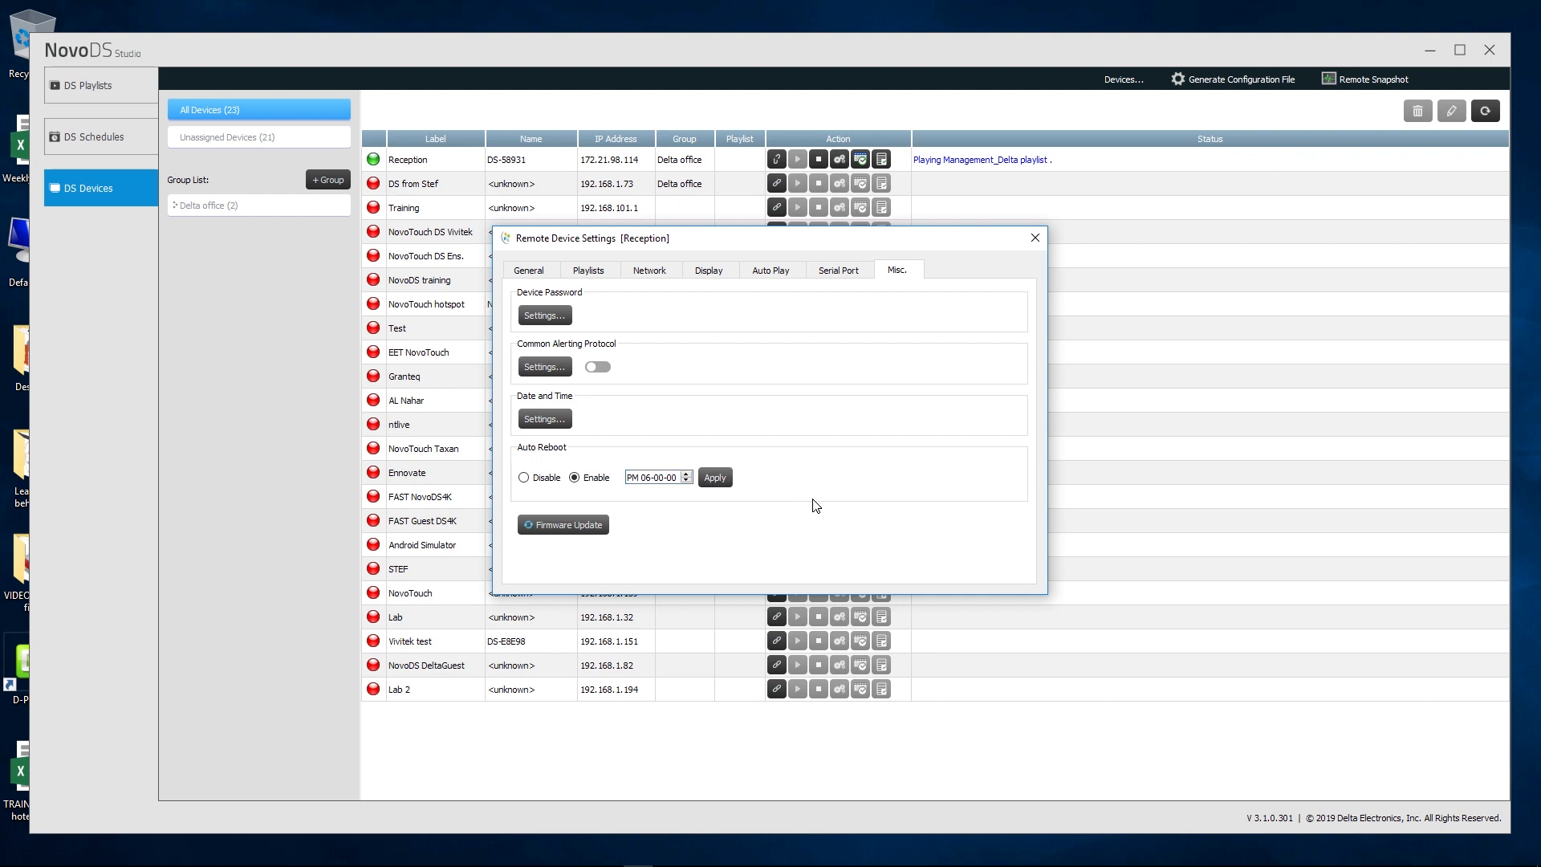